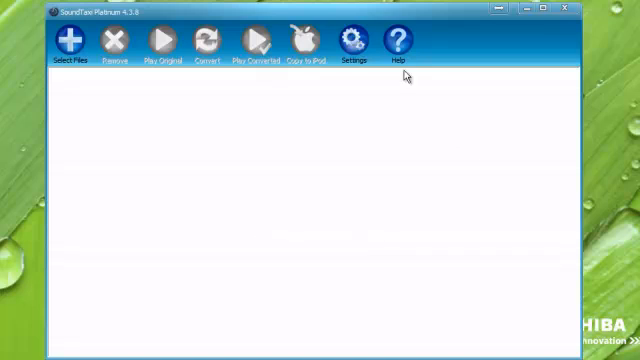
drag(347, 14, 358, 13)
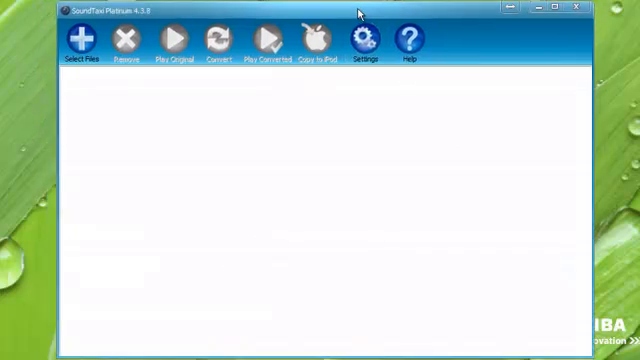
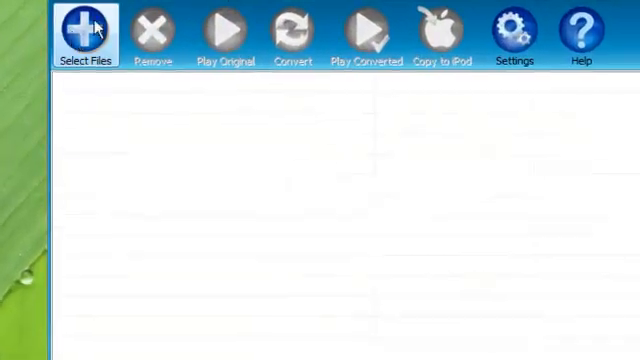
Step: Add 01 Sixpack.m4a from Documents so its conversion to MP3 begins automatically
click(85, 45)
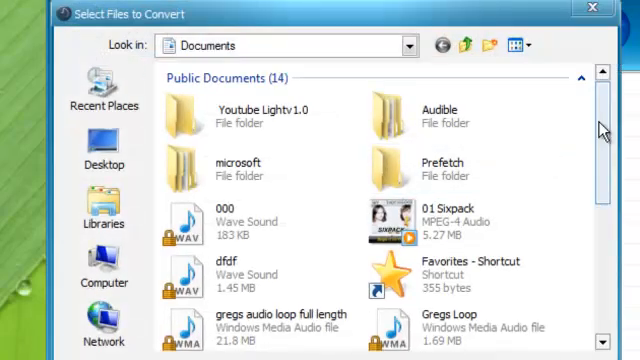
drag(603, 129, 601, 140)
click(533, 214)
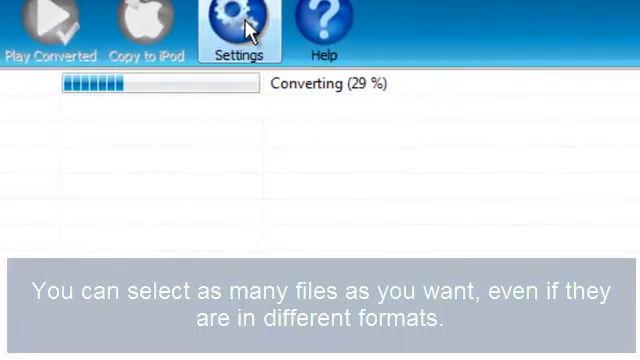
Step: Confirm C:\Converted as the output folder in Settings and apply, leaving 01 Sixpack.m4a Converted
click(248, 28)
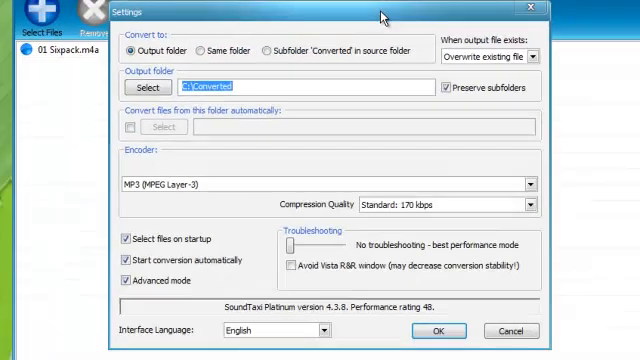
click(148, 90)
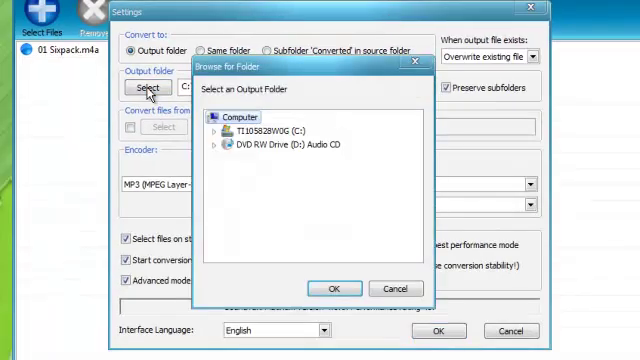
click(415, 62)
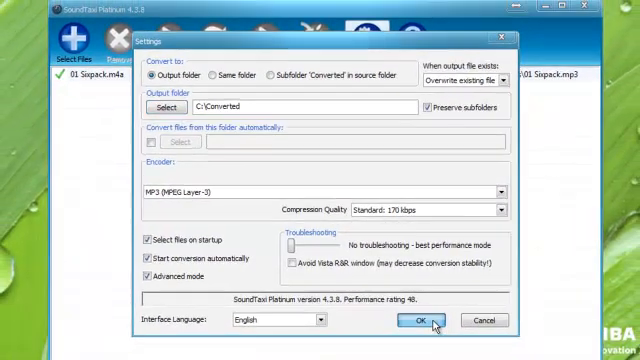
click(432, 322)
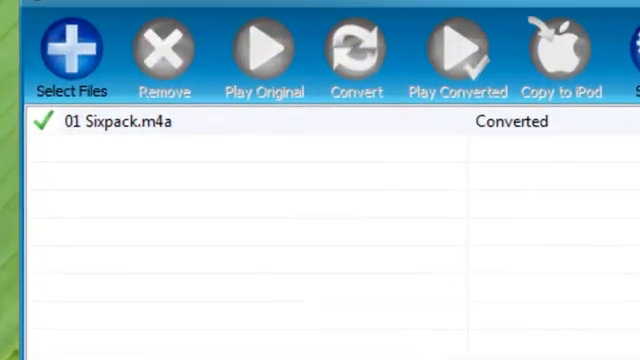